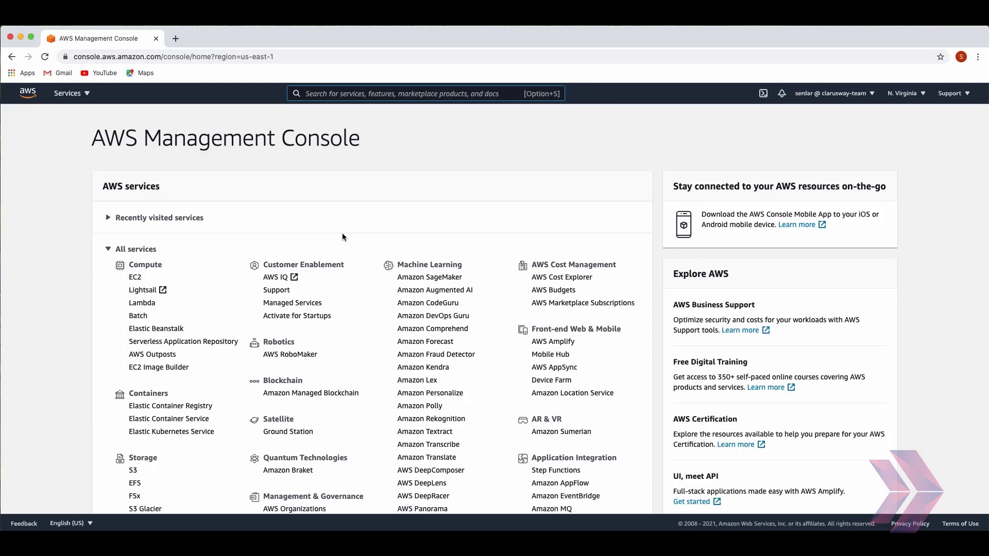
Step: Go to IAM from the Services menu and open the Groups page listing Managers
{"action": "left_click", "coordinate": [68, 96]}
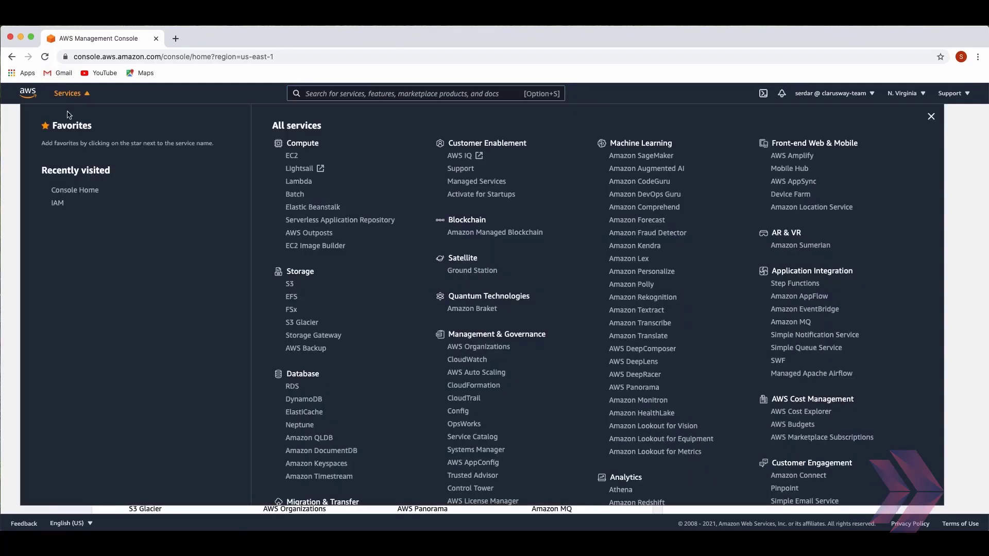
{"action": "left_click", "coordinate": [58, 203]}
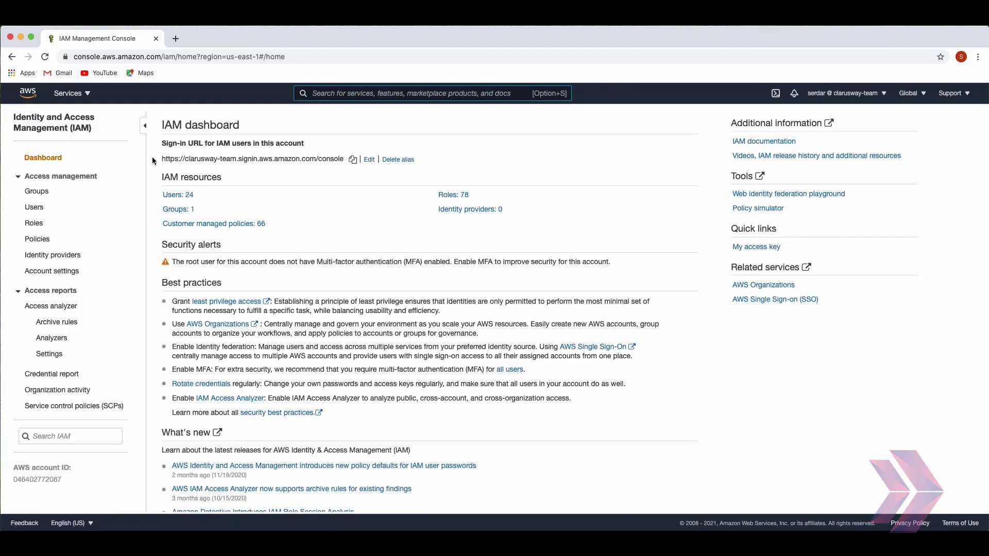
{"action": "left_click", "coordinate": [38, 192]}
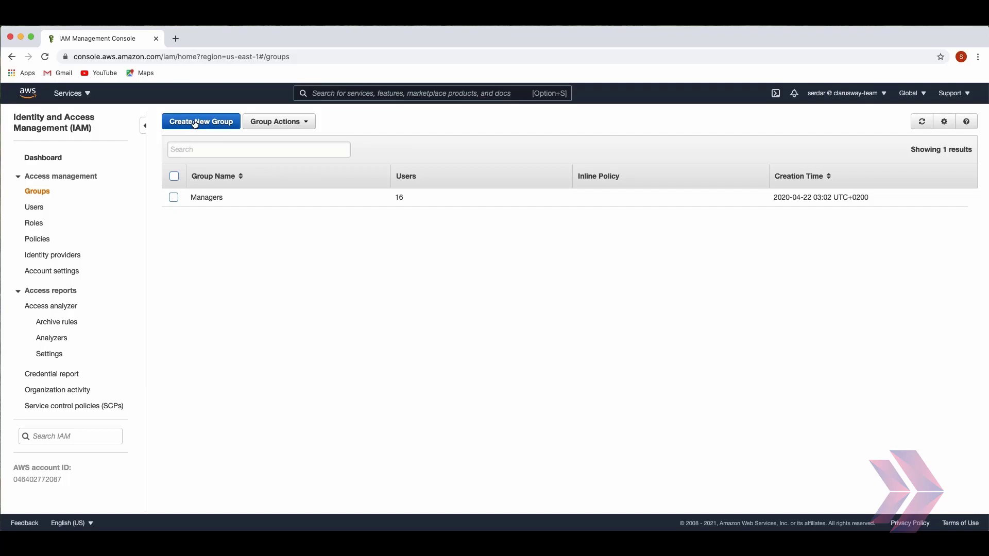
Step: Create a new group named 'Admin' with the AdministratorAccess policy attached
{"action": "left_click", "coordinate": [194, 123]}
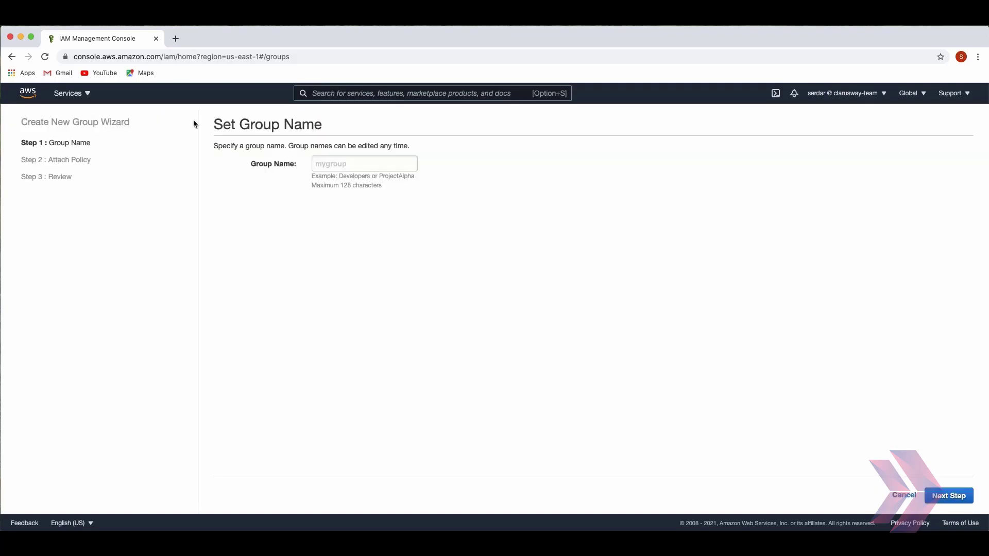
{"action": "left_click", "coordinate": [334, 163]}
{"action": "type", "text": "Admi"}
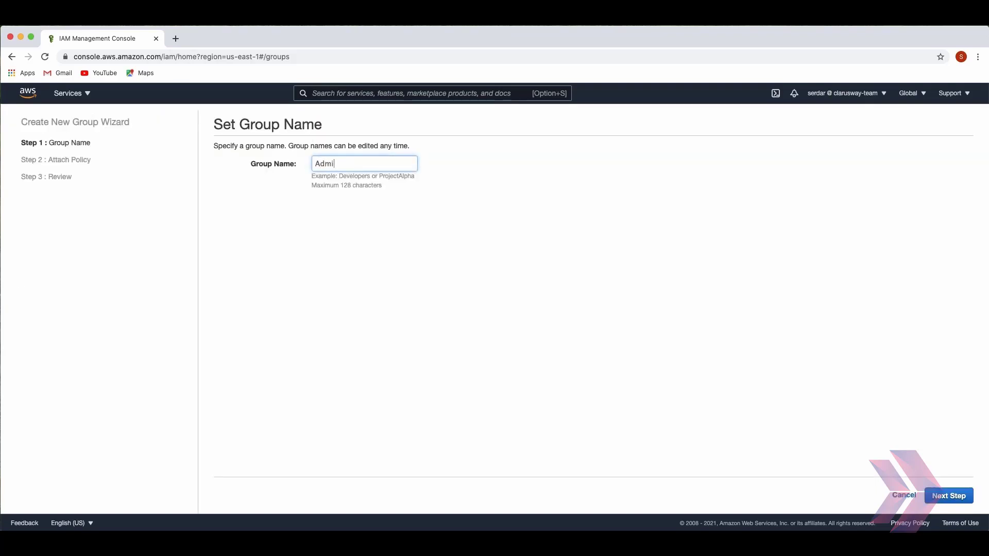
{"action": "type", "text": "n"}
{"action": "left_click", "coordinate": [951, 498]}
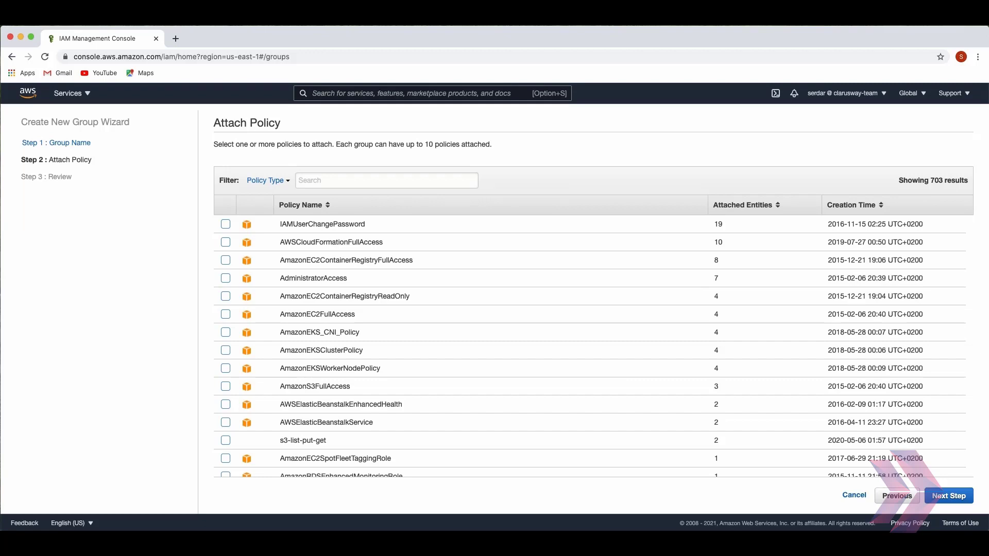
{"action": "left_click", "coordinate": [224, 278]}
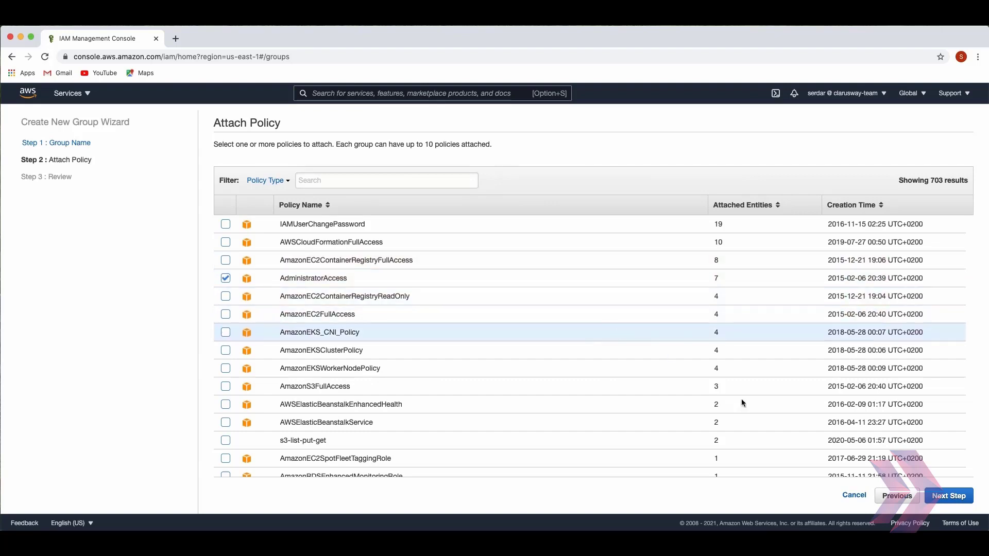
{"action": "left_click", "coordinate": [950, 497]}
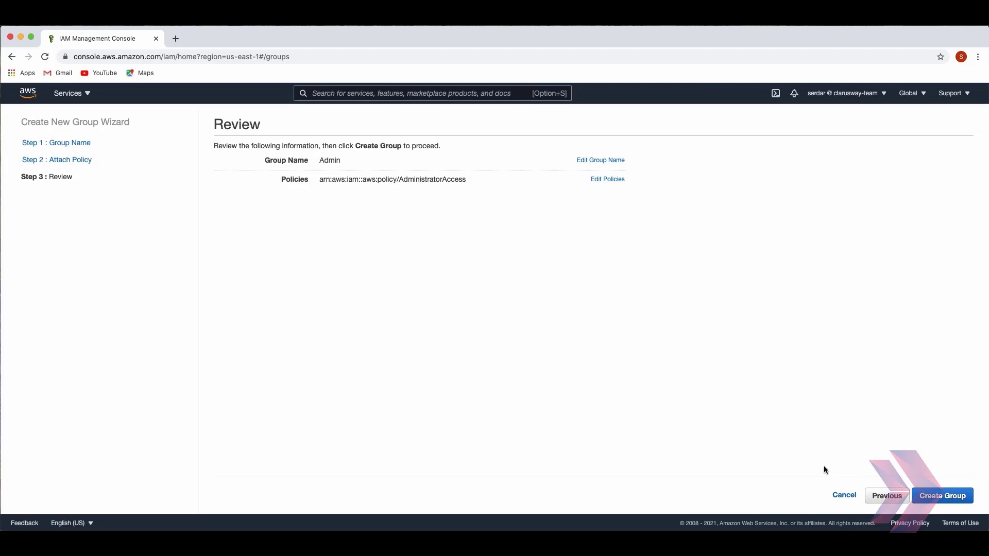
{"action": "left_click", "coordinate": [937, 498]}
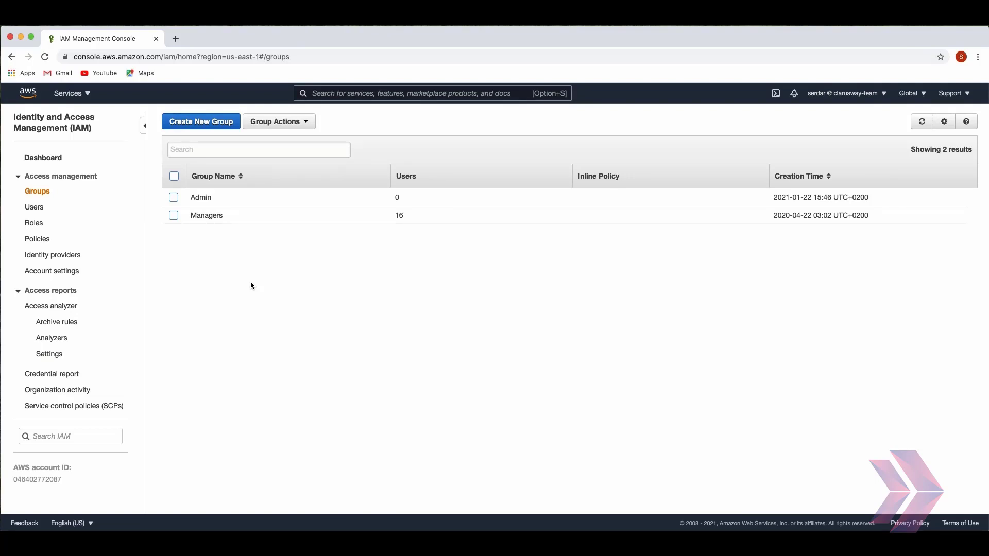
Step: Open Add Users to Group for Admin, glancing at the member org chart
{"action": "left_click", "coordinate": [174, 197]}
{"action": "left_click", "coordinate": [289, 123]}
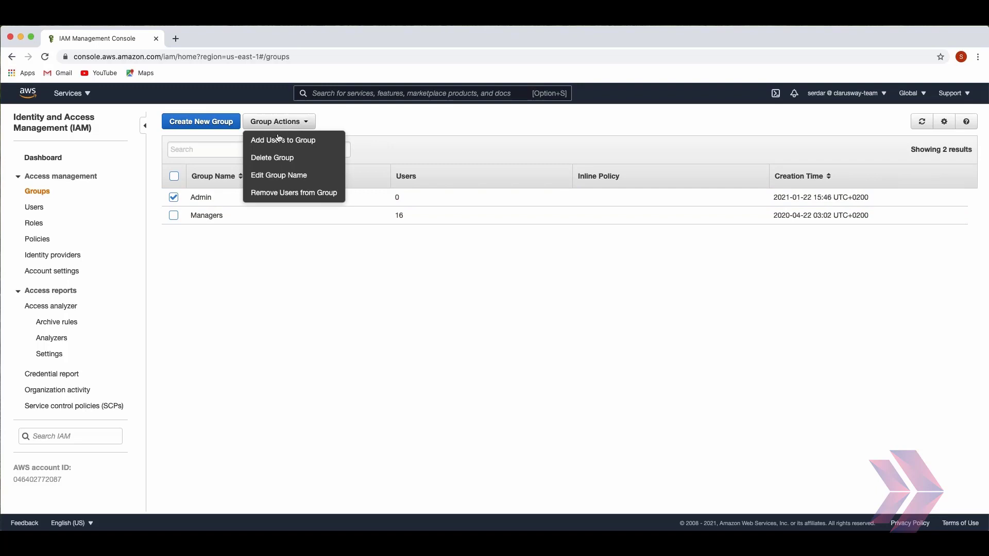
{"action": "left_click", "coordinate": [279, 140]}
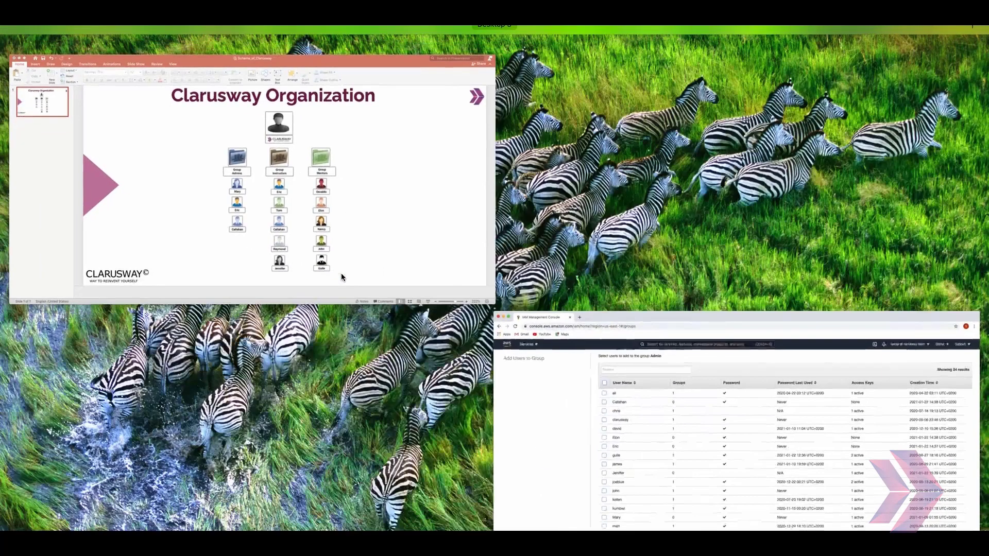
{"action": "left_click", "coordinate": [340, 273]}
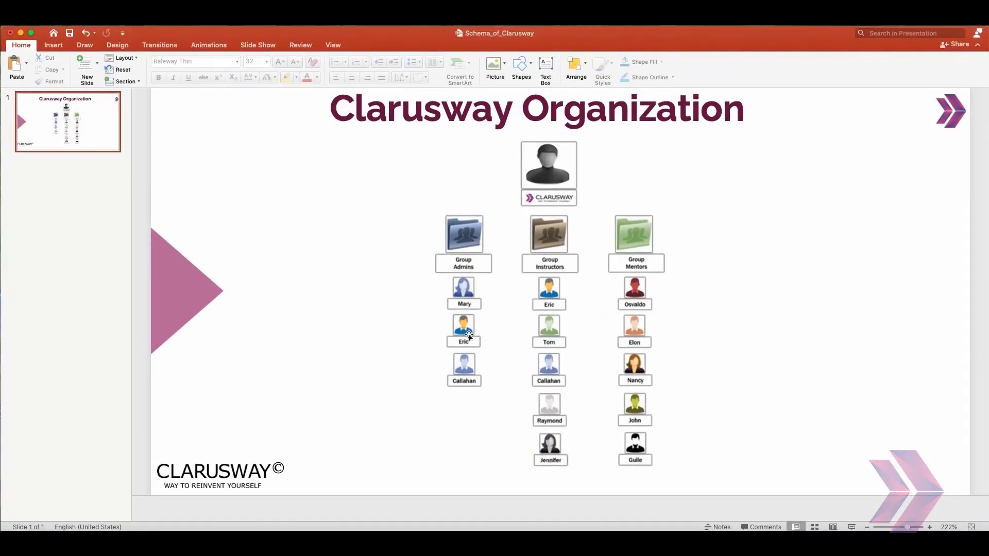
{"action": "key", "text": "ctrl+Up"}
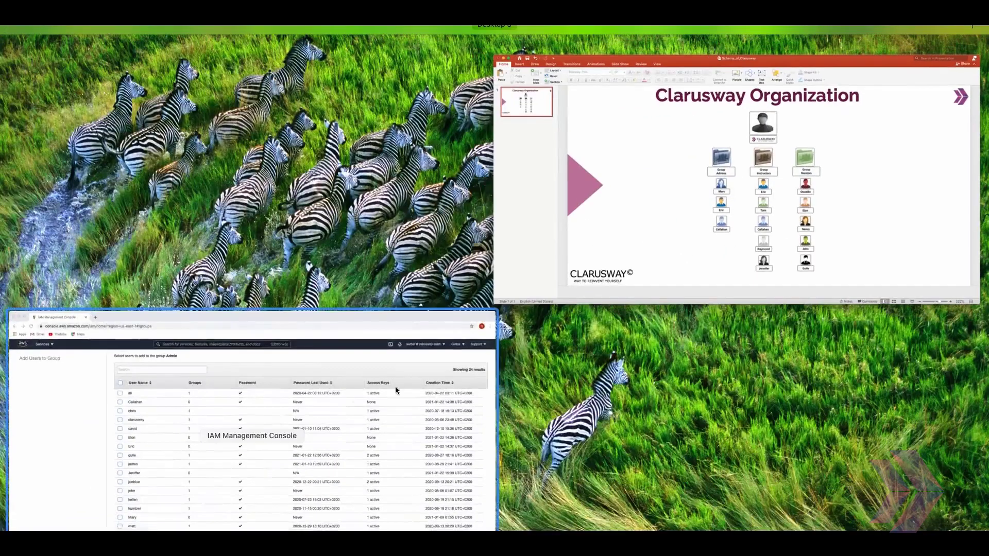
{"action": "left_click", "coordinate": [396, 386]}
Step: Add Callahan, Eric and Mary to the Admin group
{"action": "left_click", "coordinate": [224, 212]}
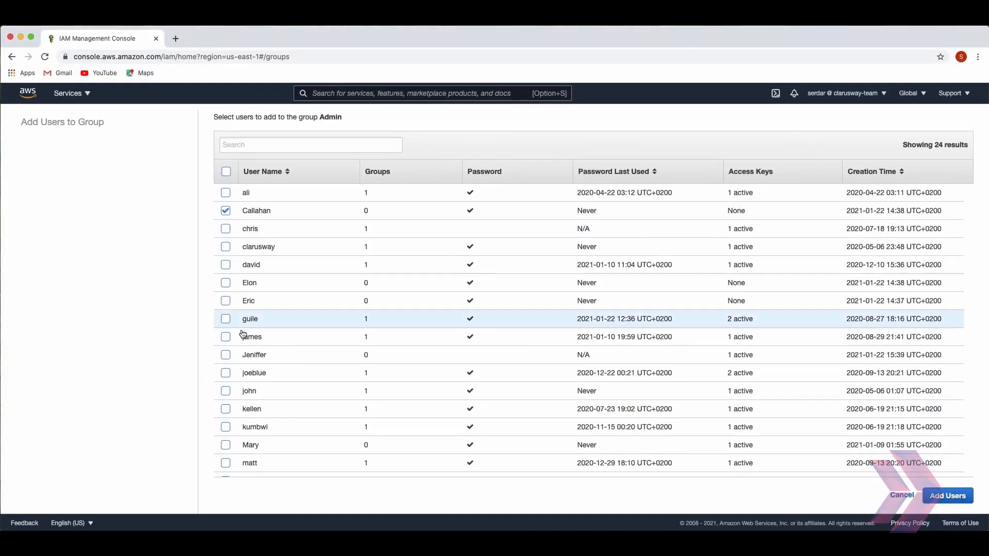
{"action": "left_click", "coordinate": [224, 301]}
{"action": "left_click", "coordinate": [224, 445]}
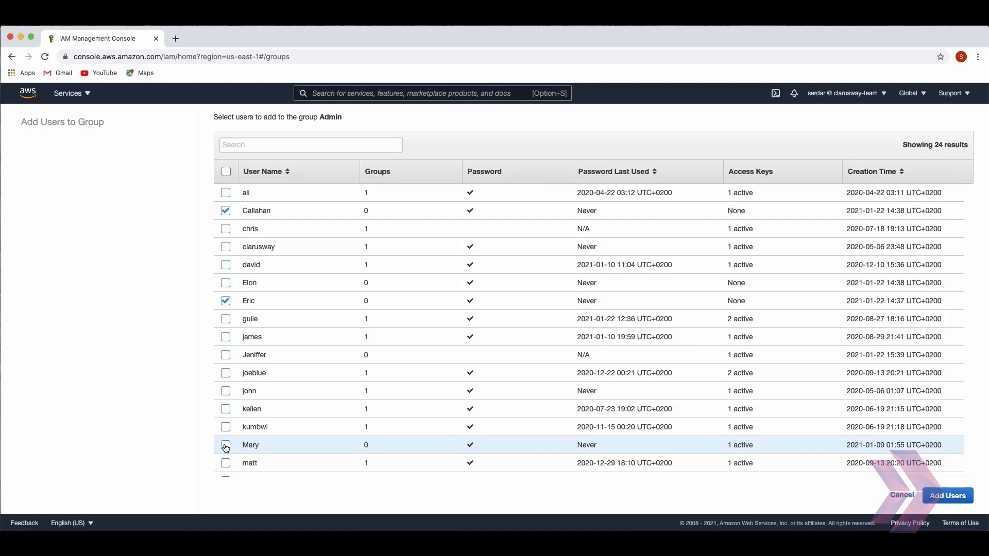
{"action": "left_click", "coordinate": [950, 498]}
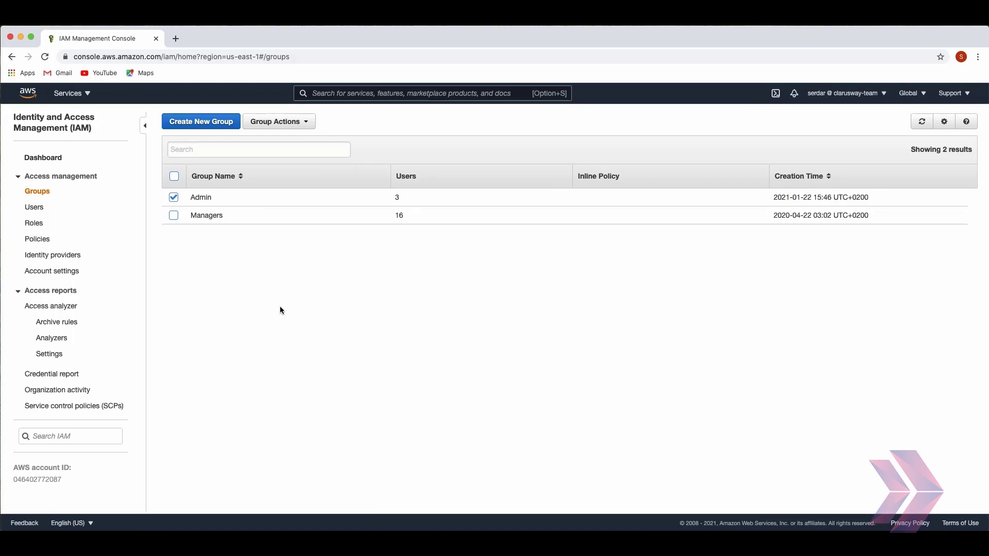
Step: Create a group named 'instructors', finding and attaching S3_list_only_access via an 's3' search
{"action": "left_click", "coordinate": [201, 124]}
{"action": "left_click", "coordinate": [322, 163]}
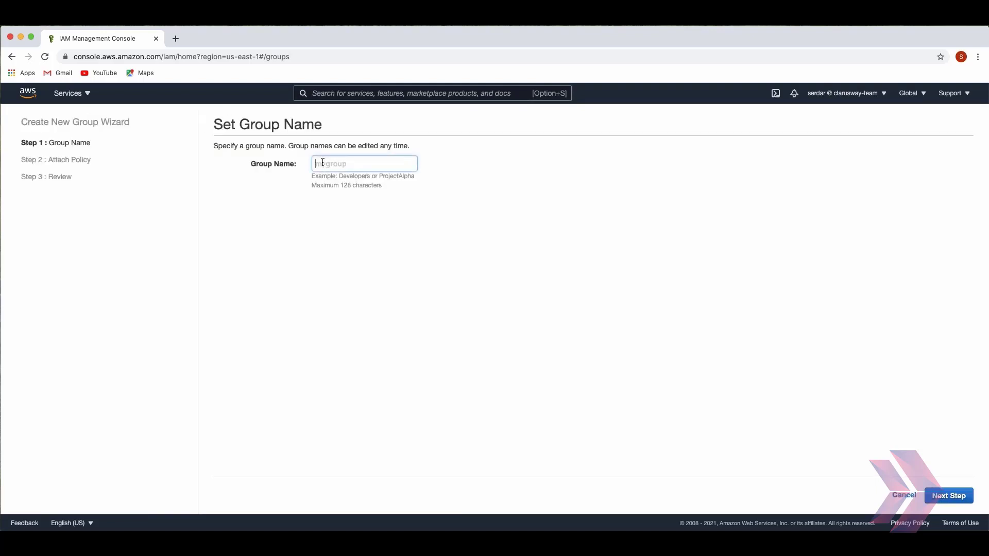
{"action": "type", "text": "ins"}
{"action": "type", "text": "tructors"}
{"action": "left_click", "coordinate": [952, 501]}
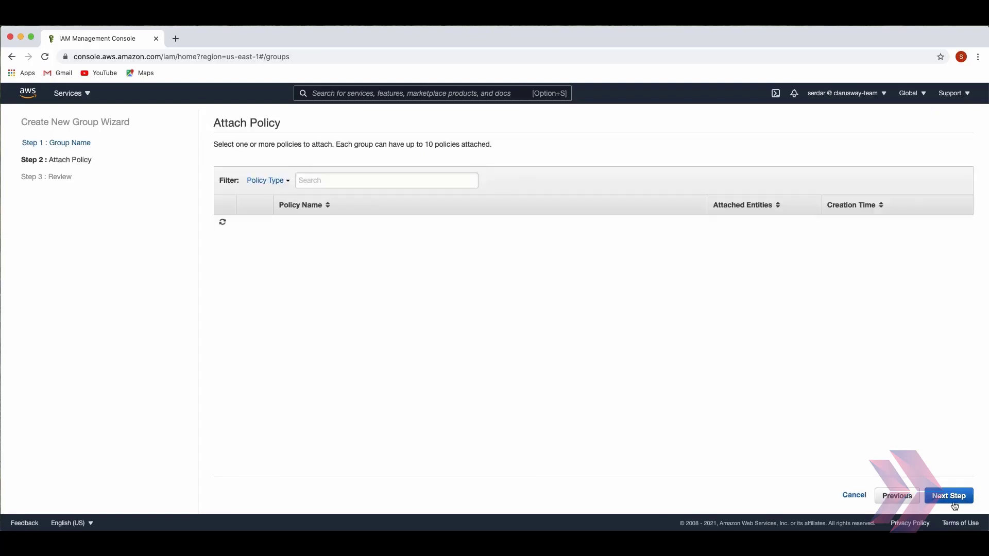
{"action": "left_click", "coordinate": [323, 180]}
{"action": "type", "text": "s3"}
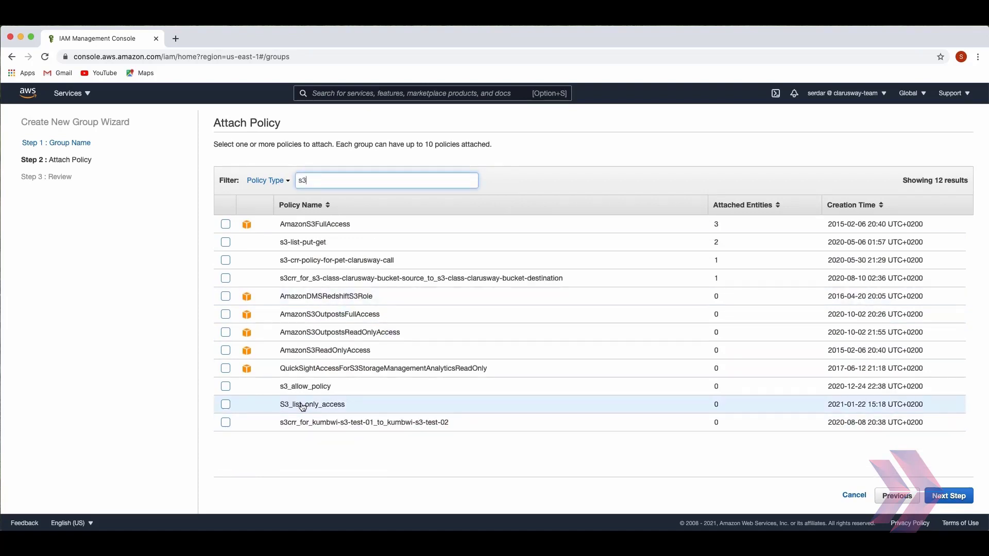
{"action": "left_click", "coordinate": [226, 405]}
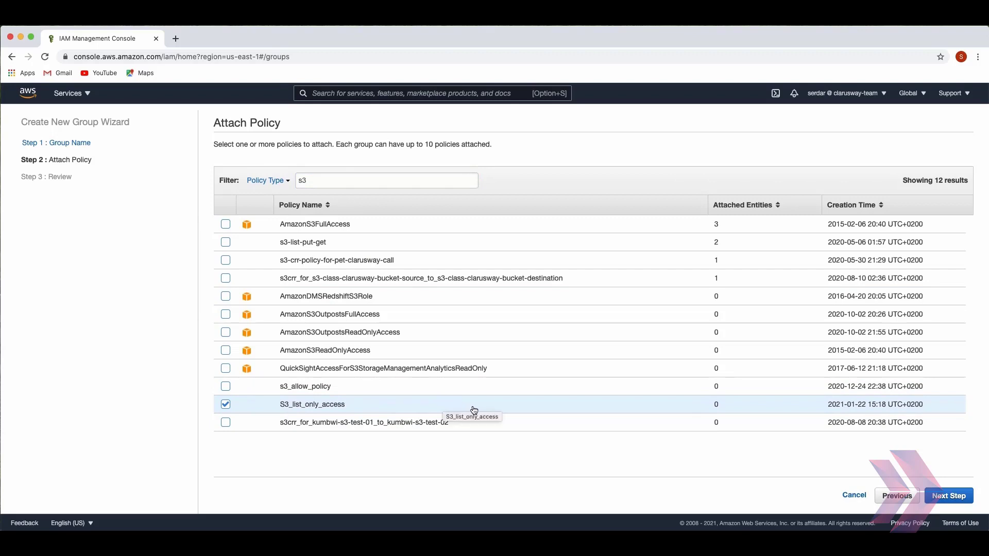
{"action": "left_click", "coordinate": [950, 497]}
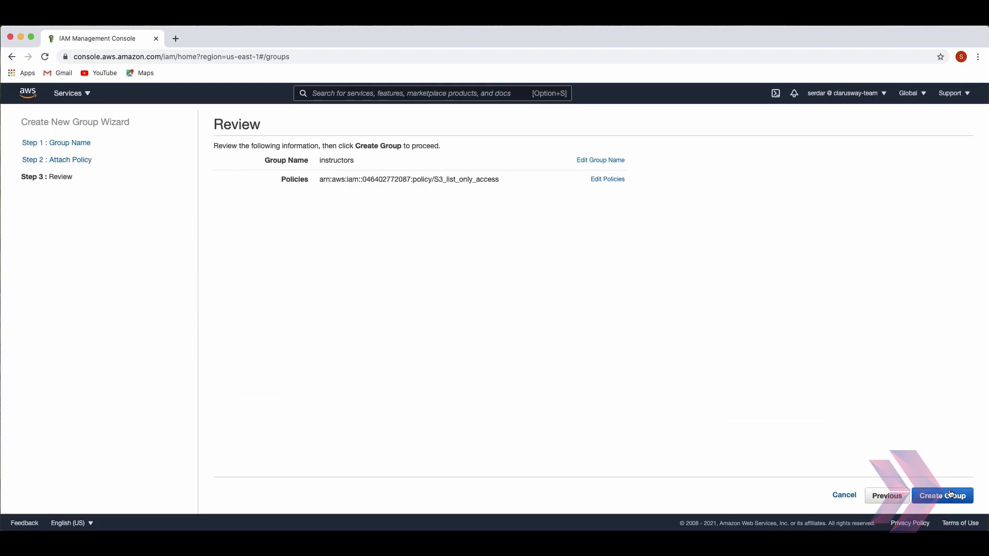
{"action": "left_click", "coordinate": [950, 496]}
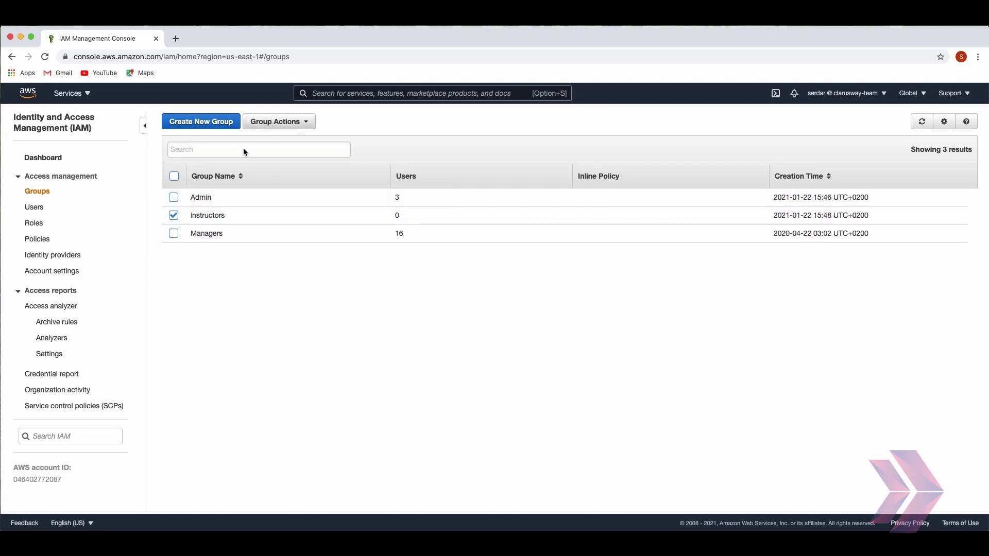
Step: Open Add Users to Group for instructors, checking the member org chart
{"action": "left_click", "coordinate": [274, 125]}
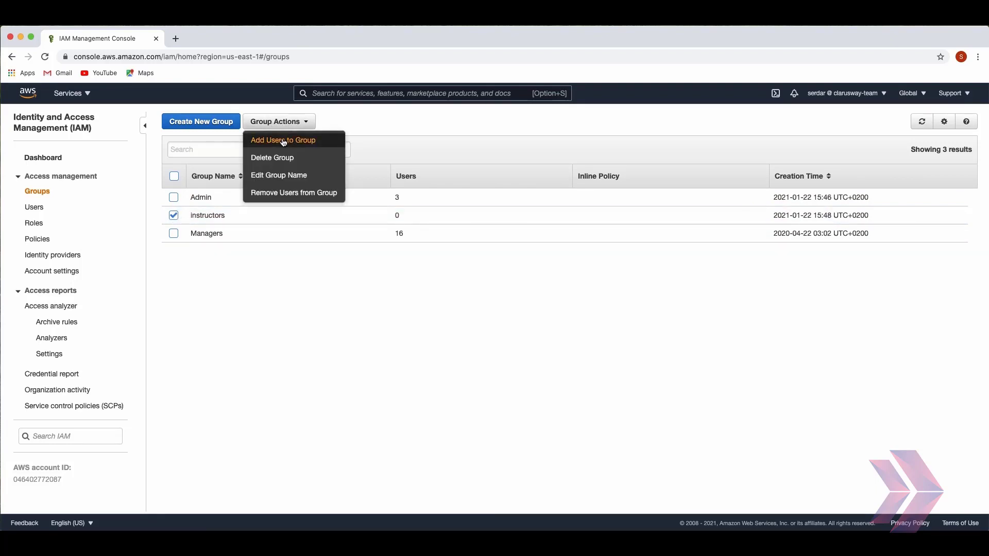
{"action": "left_click", "coordinate": [282, 139]}
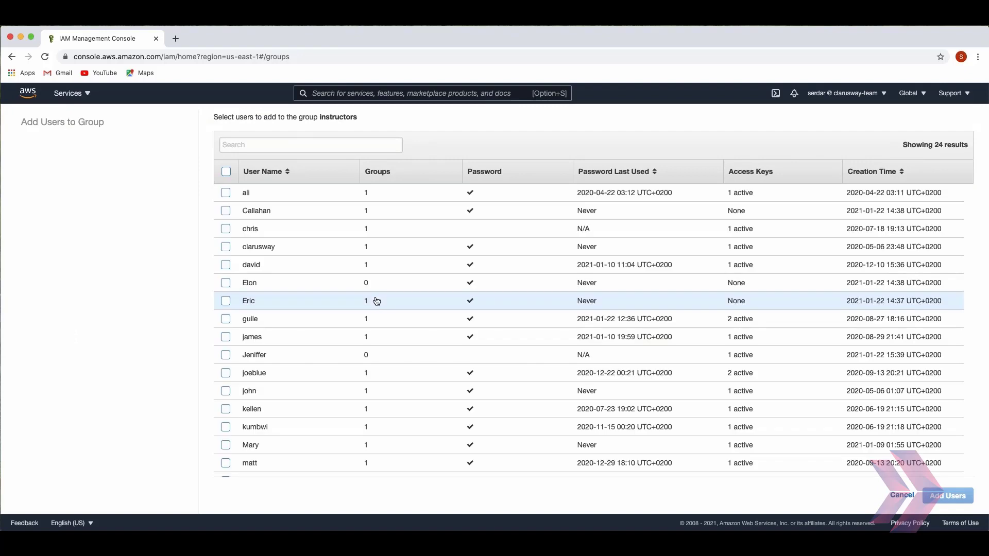
{"action": "key", "text": "ctrl+Up"}
{"action": "left_click", "coordinate": [375, 198]}
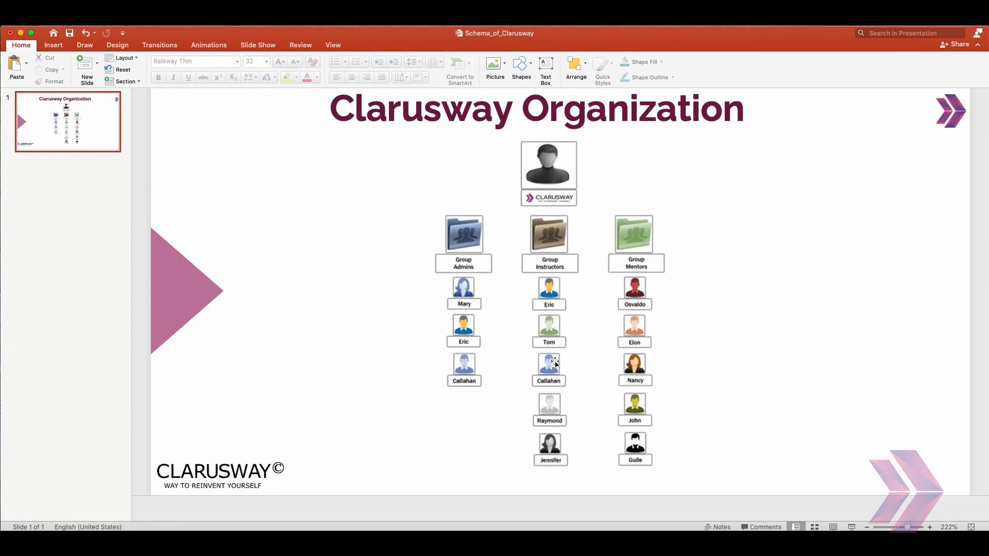
{"action": "key", "text": "ctrl+Up"}
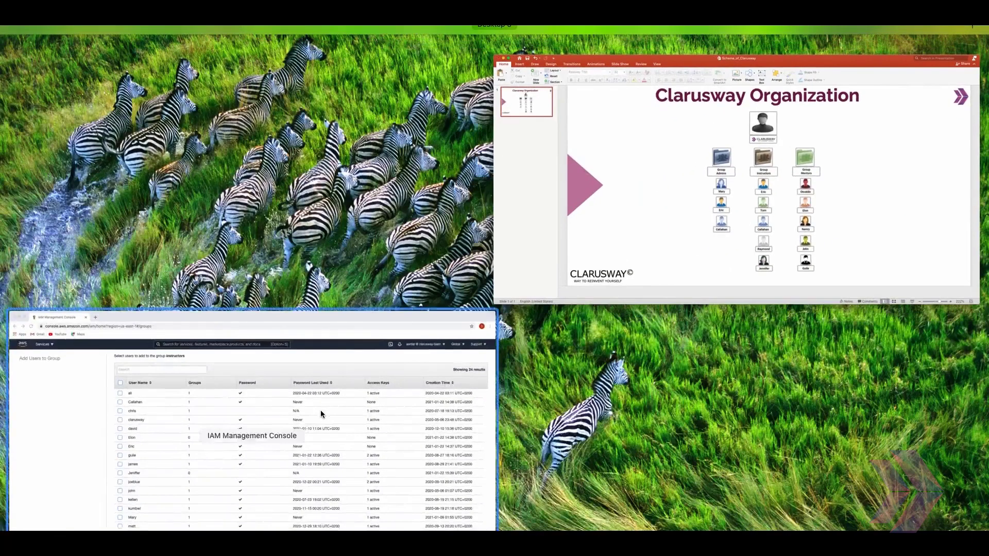
{"action": "left_click", "coordinate": [320, 411]}
Step: Add Callahan, Eric, Jeniffer, Raymond, serdar and Tom to instructors, then deselect the group
{"action": "left_click", "coordinate": [226, 211]}
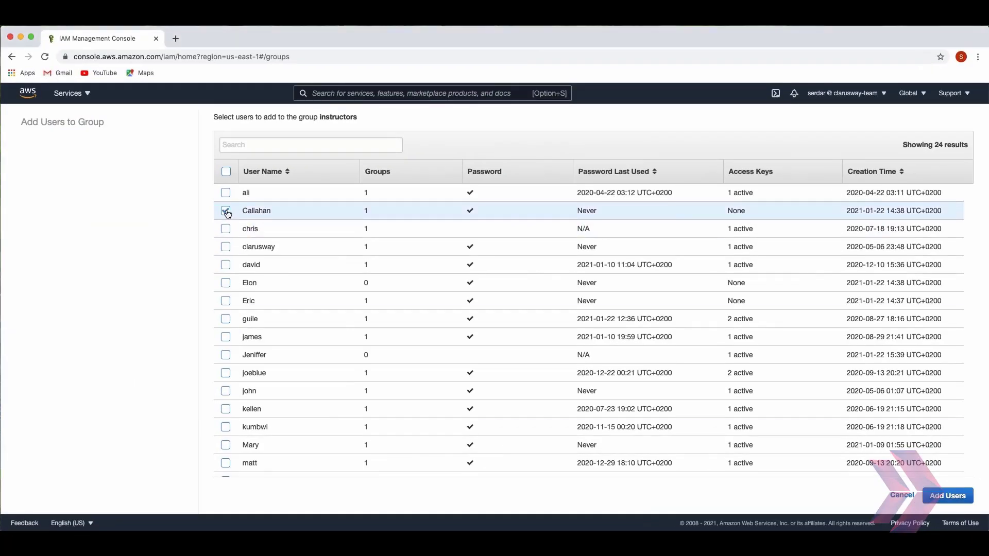
{"action": "scroll", "coordinate": [227, 299], "scroll_direction": "down", "scroll_amount": 1}
{"action": "left_click", "coordinate": [226, 299]}
{"action": "scroll", "coordinate": [225, 309], "scroll_direction": "down", "scroll_amount": 1}
{"action": "left_click", "coordinate": [224, 329]}
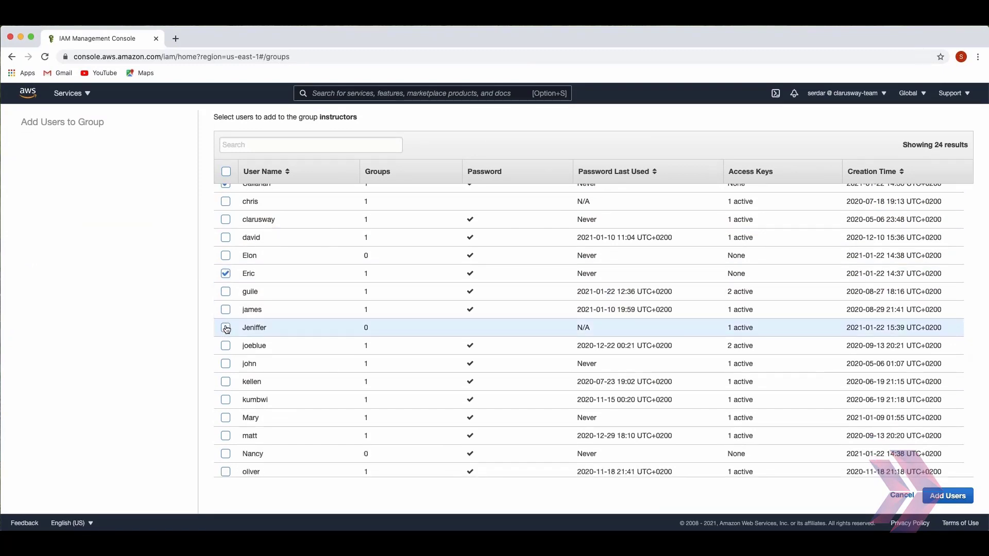
{"action": "scroll", "coordinate": [226, 328], "scroll_direction": "down", "scroll_amount": 3}
{"action": "scroll", "coordinate": [226, 329], "scroll_direction": "down", "scroll_amount": 1}
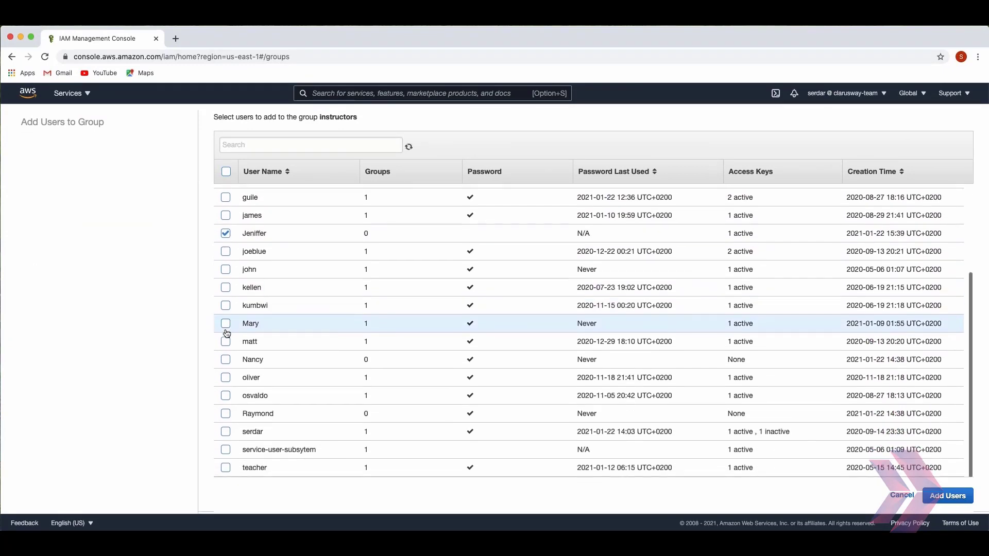
{"action": "left_click", "coordinate": [226, 413]}
{"action": "scroll", "coordinate": [230, 441], "scroll_direction": "up", "scroll_amount": 2}
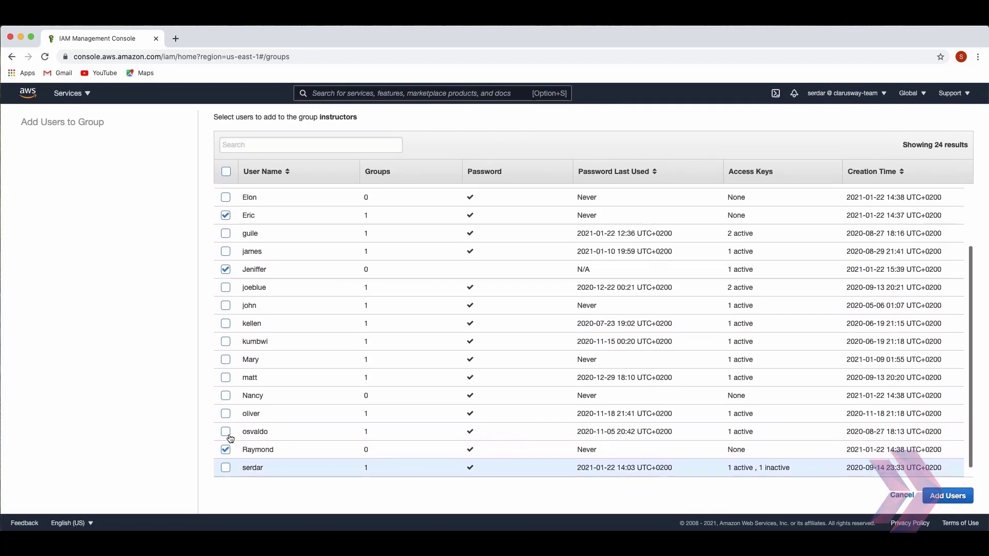
{"action": "scroll", "coordinate": [230, 438], "scroll_direction": "up", "scroll_amount": 1}
{"action": "scroll", "coordinate": [230, 438], "scroll_direction": "up", "scroll_amount": 2}
{"action": "scroll", "coordinate": [230, 438], "scroll_direction": "up", "scroll_amount": 1}
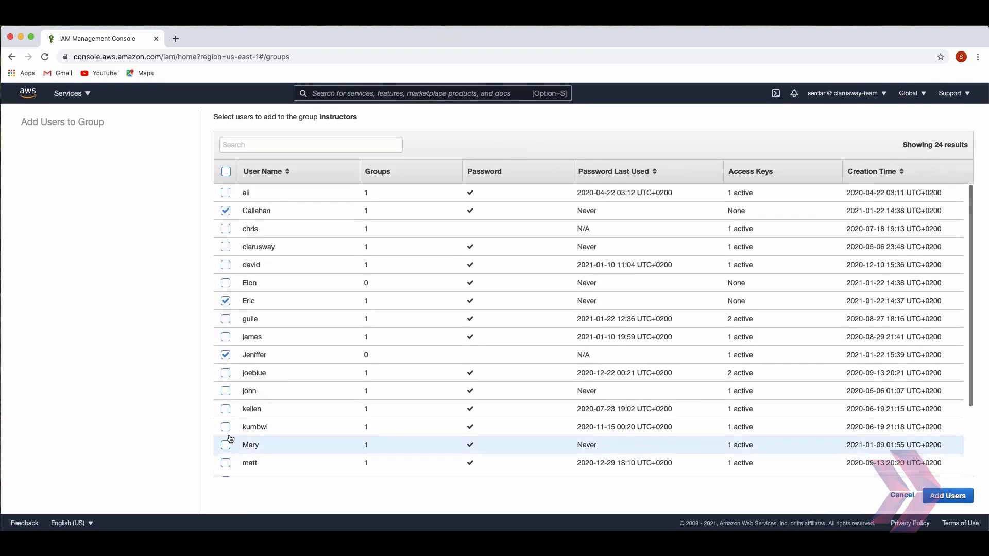
{"action": "scroll", "coordinate": [230, 438], "scroll_direction": "down", "scroll_amount": 5}
{"action": "left_click", "coordinate": [227, 435]}
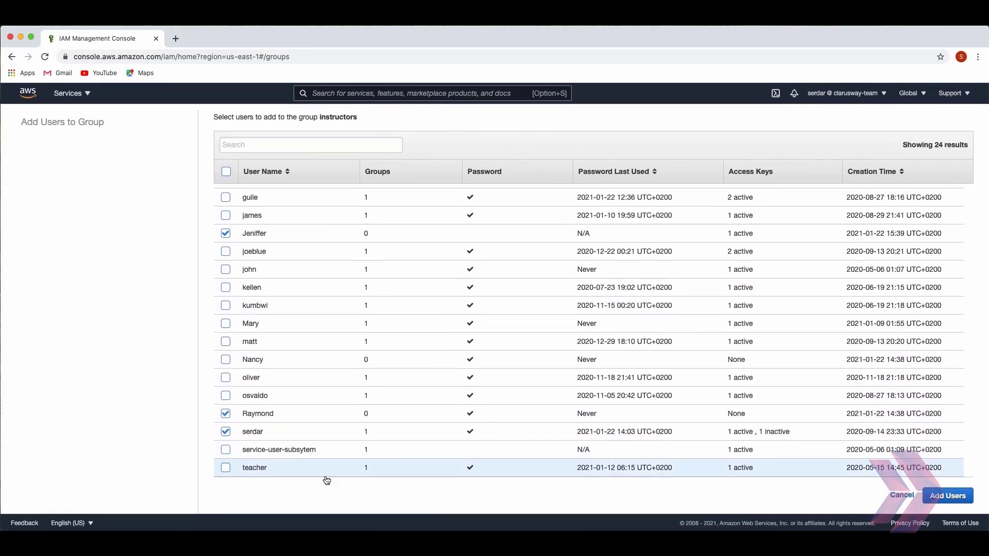
{"action": "scroll", "coordinate": [238, 441], "scroll_direction": "up", "scroll_amount": 5}
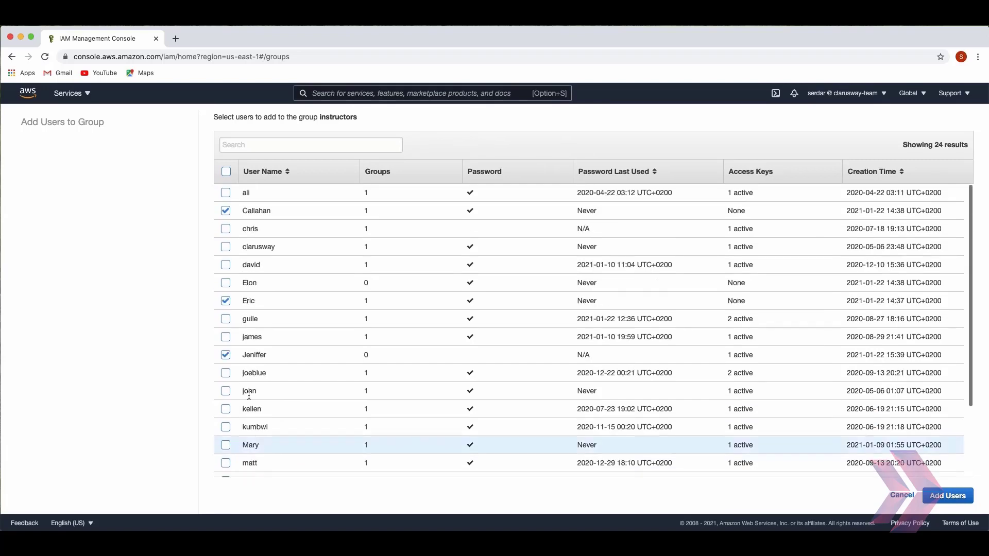
{"action": "left_click", "coordinate": [295, 176]}
{"action": "left_click", "coordinate": [280, 267]}
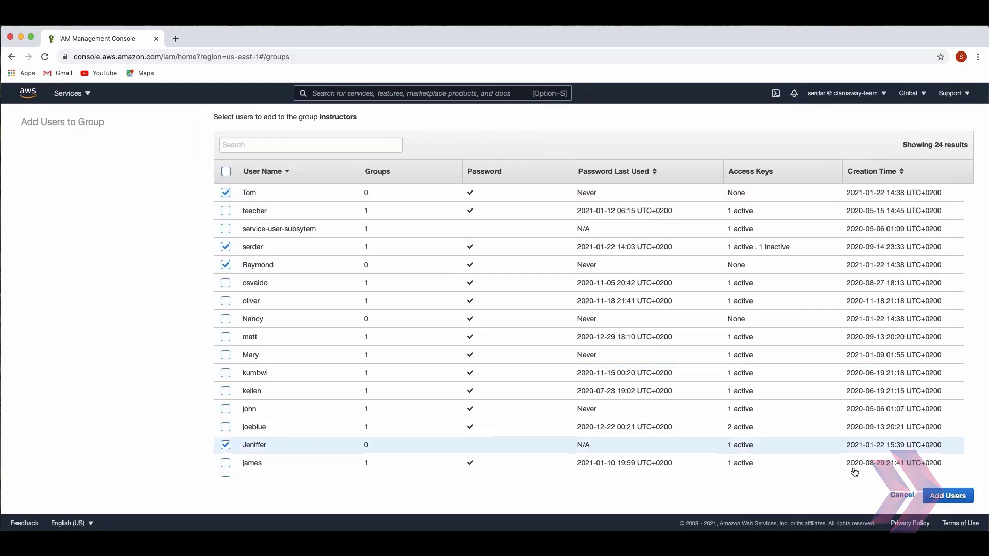
{"action": "left_click", "coordinate": [951, 498]}
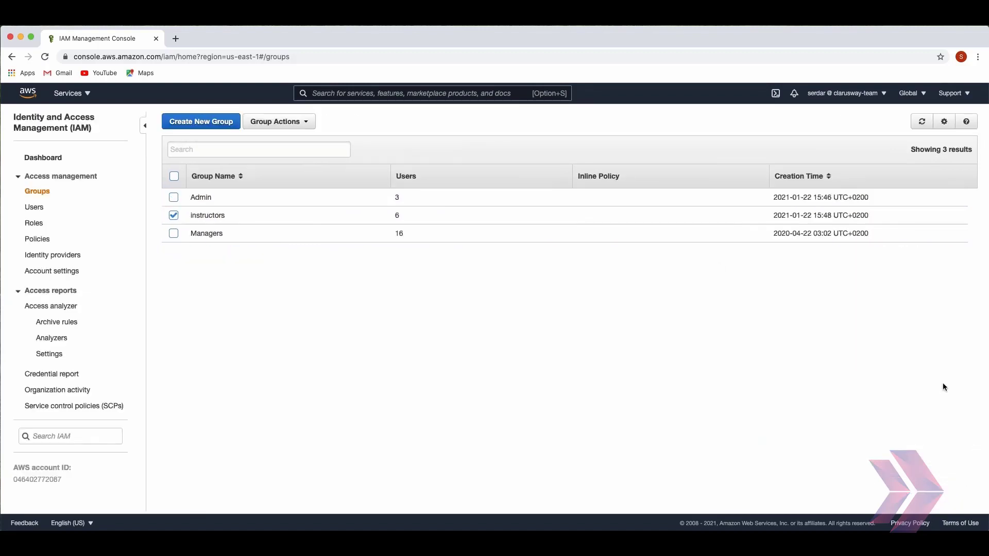
{"action": "left_click", "coordinate": [173, 217]}
Step: Create a group named 'mentors', finding and attaching Password_Policy via a 'pas' search
{"action": "left_click", "coordinate": [203, 123]}
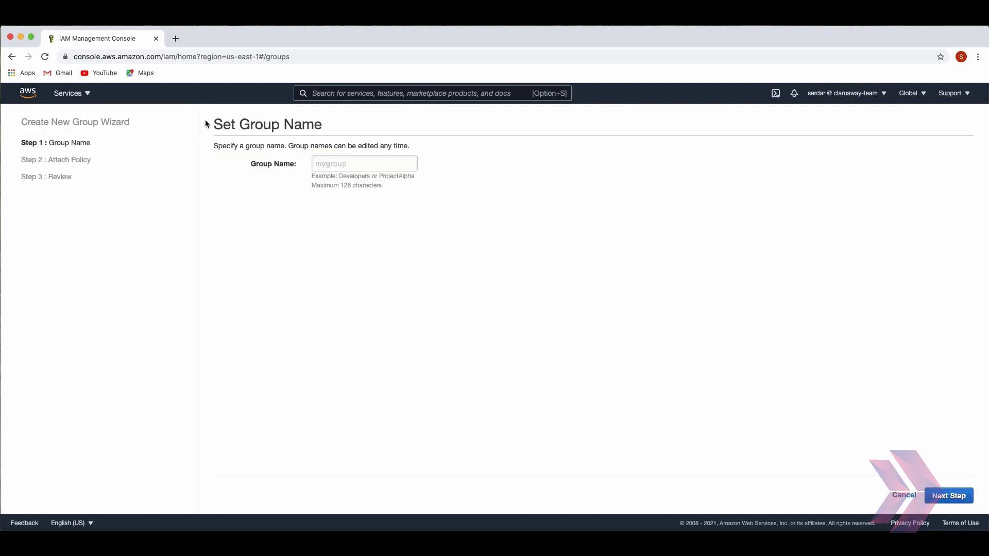
{"action": "left_click", "coordinate": [331, 162]}
{"action": "type", "text": "mentors"}
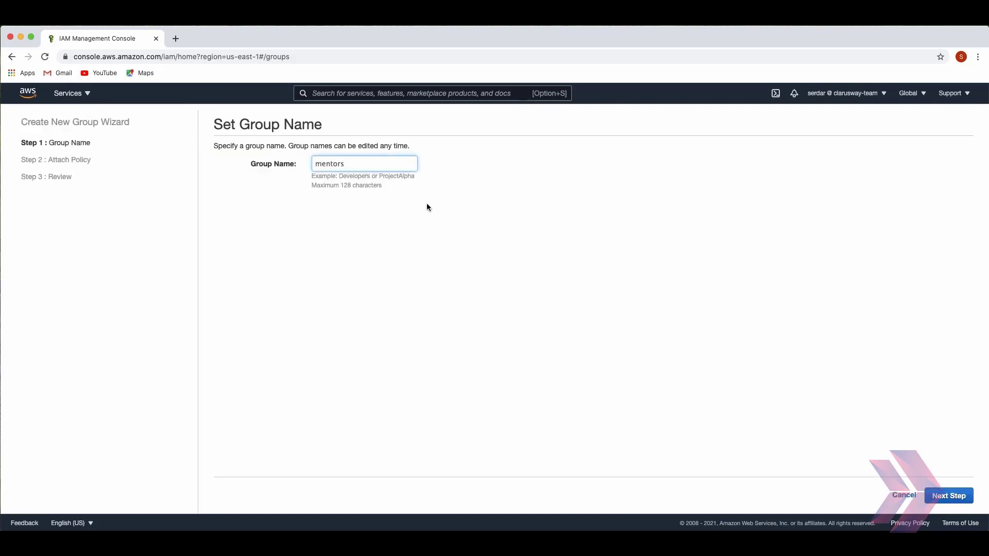
{"action": "left_click", "coordinate": [938, 504]}
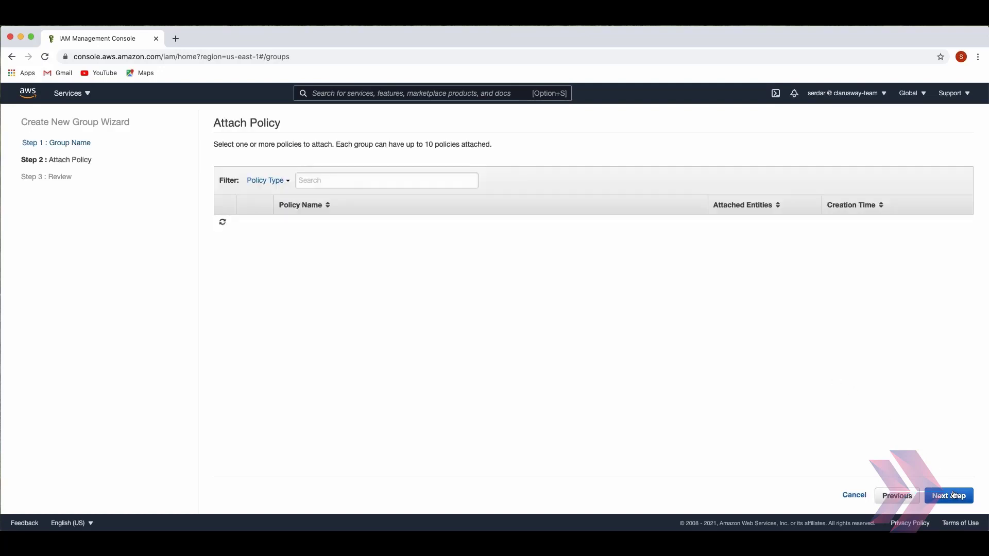
{"action": "left_click", "coordinate": [328, 182]}
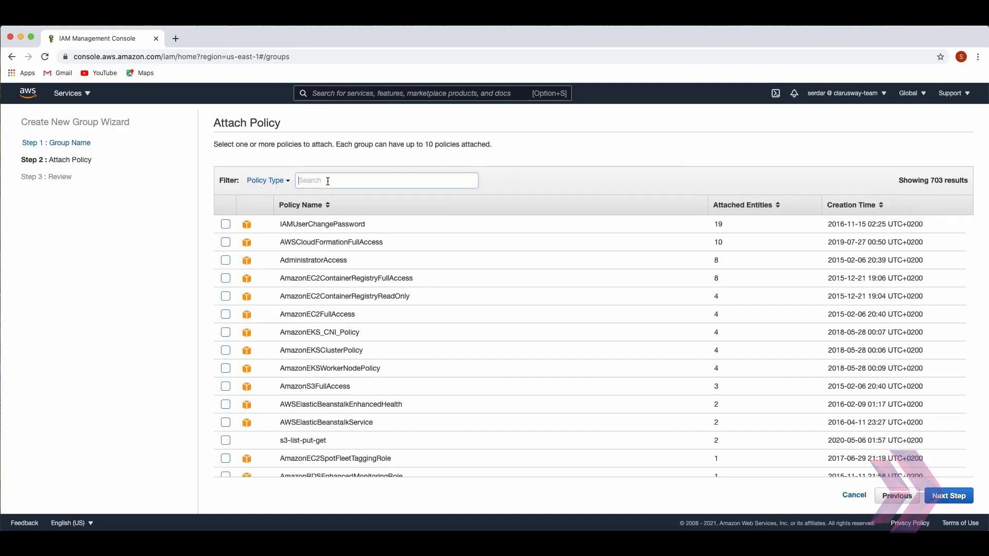
{"action": "type", "text": "p"}
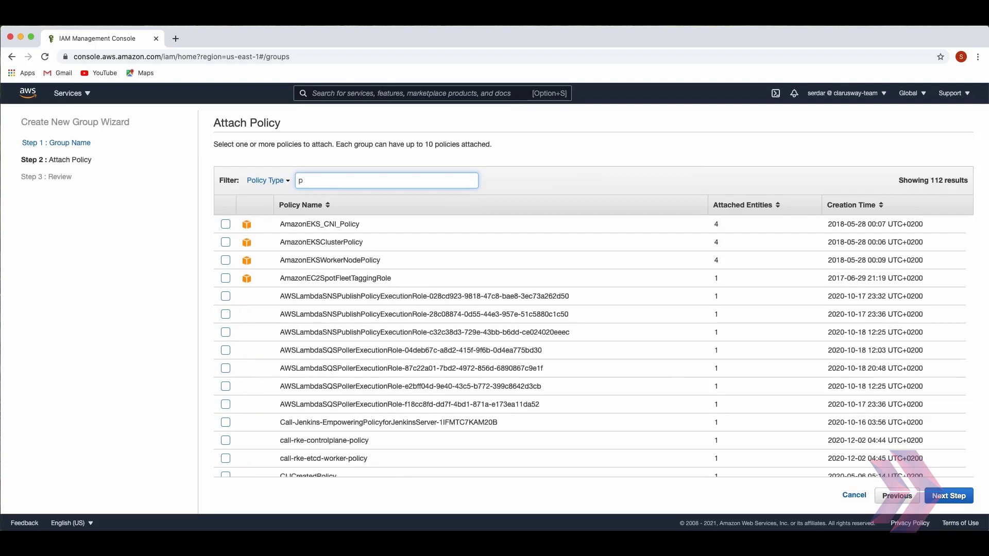
{"action": "type", "text": "asww"}
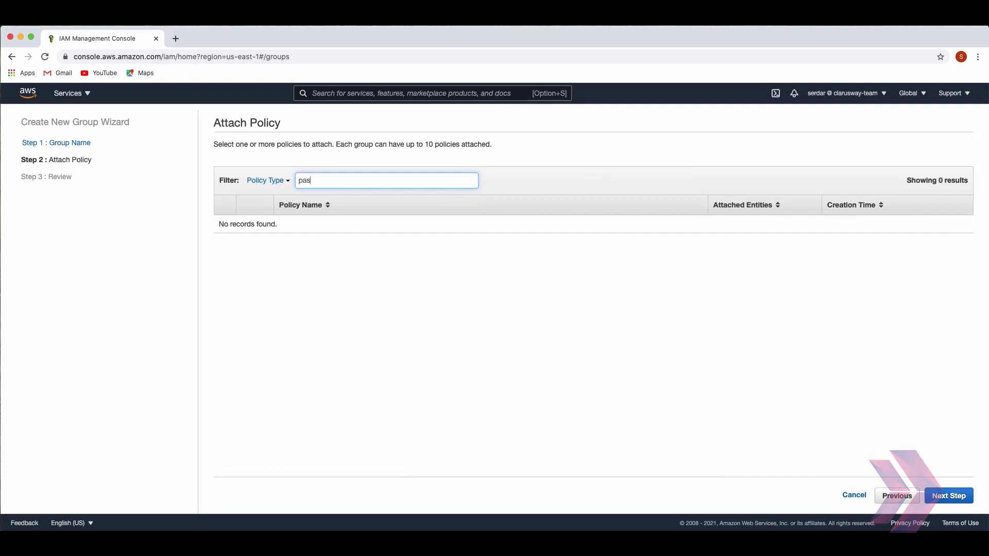
{"action": "left_click", "coordinate": [226, 260]}
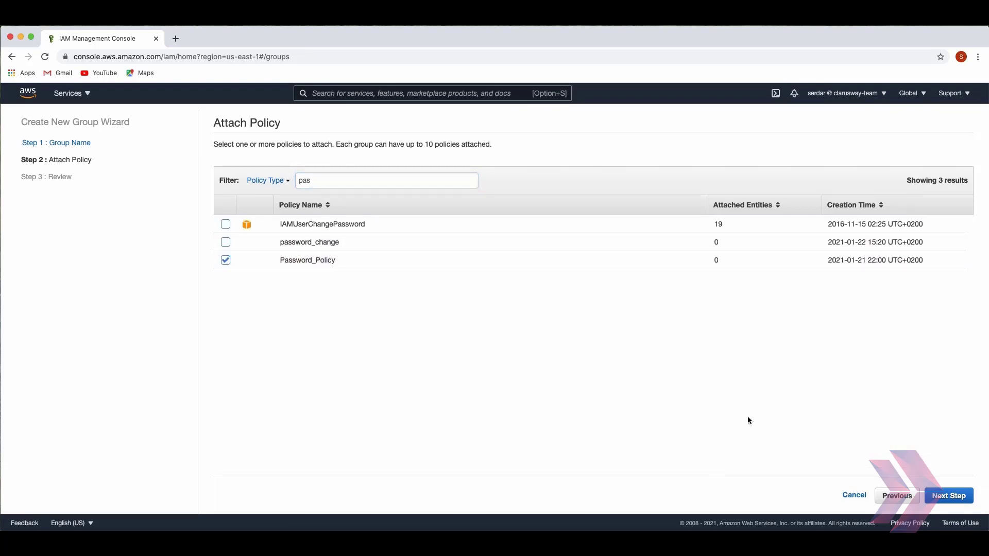
{"action": "left_click", "coordinate": [944, 497]}
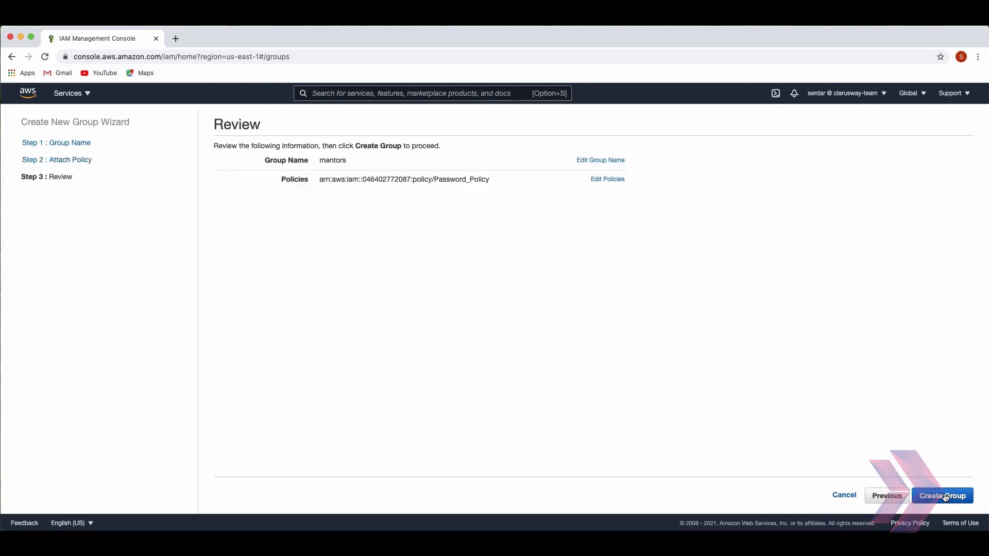
{"action": "left_click", "coordinate": [944, 499]}
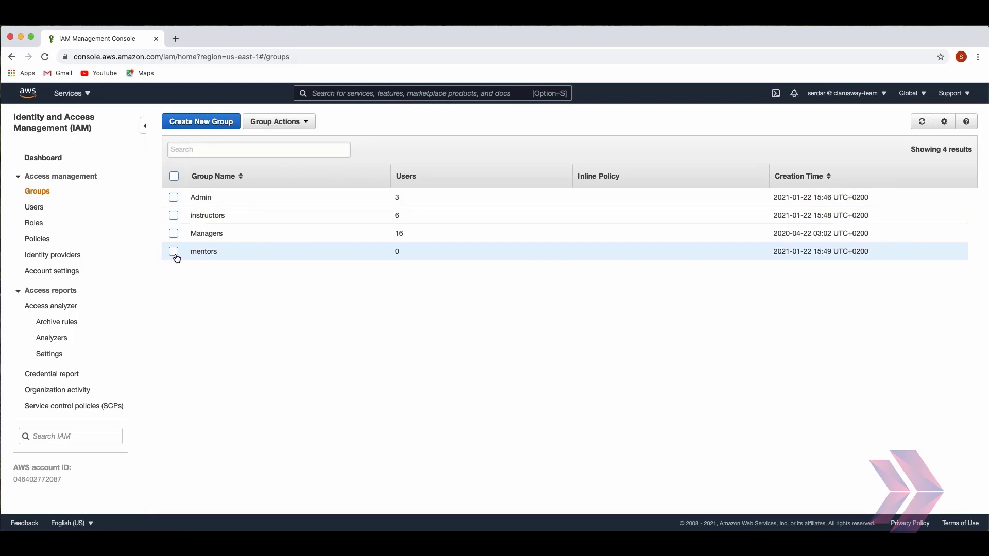
Step: Open Add Users to Group for mentors and view the Clarusway Organization slide
{"action": "left_click", "coordinate": [280, 122]}
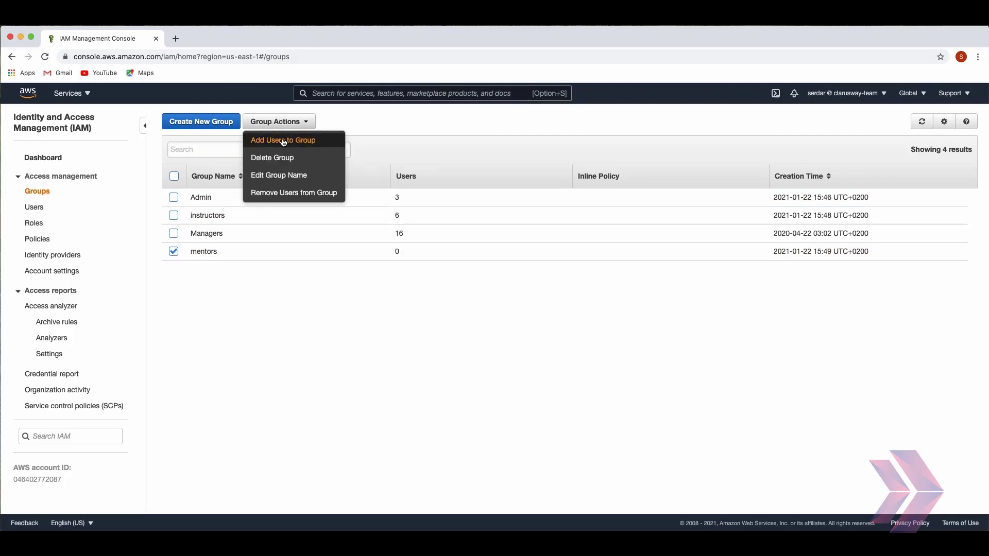
{"action": "left_click", "coordinate": [283, 140]}
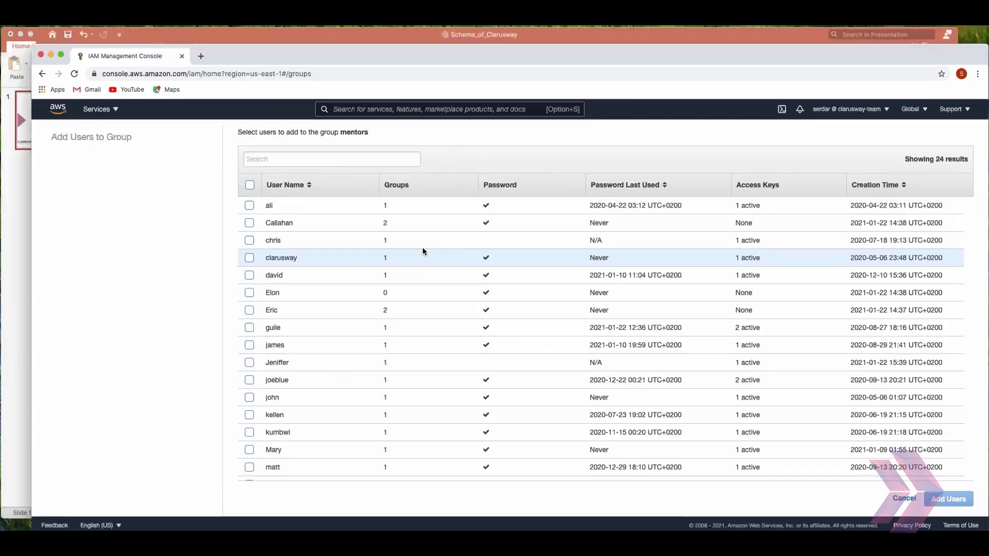
{"action": "key", "text": "ctrl+Up"}
{"action": "left_click", "coordinate": [295, 120]}
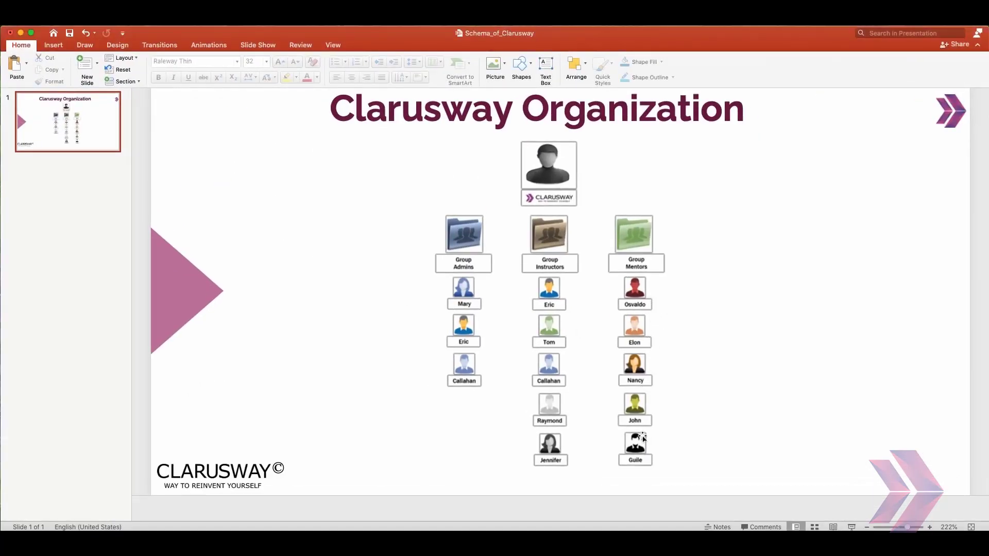
{"action": "key", "text": "ctrl+Up"}
Step: Tick guile, Nancy, osvaldo, Elon and john for mentors, checking the org chart
{"action": "left_click", "coordinate": [287, 387]}
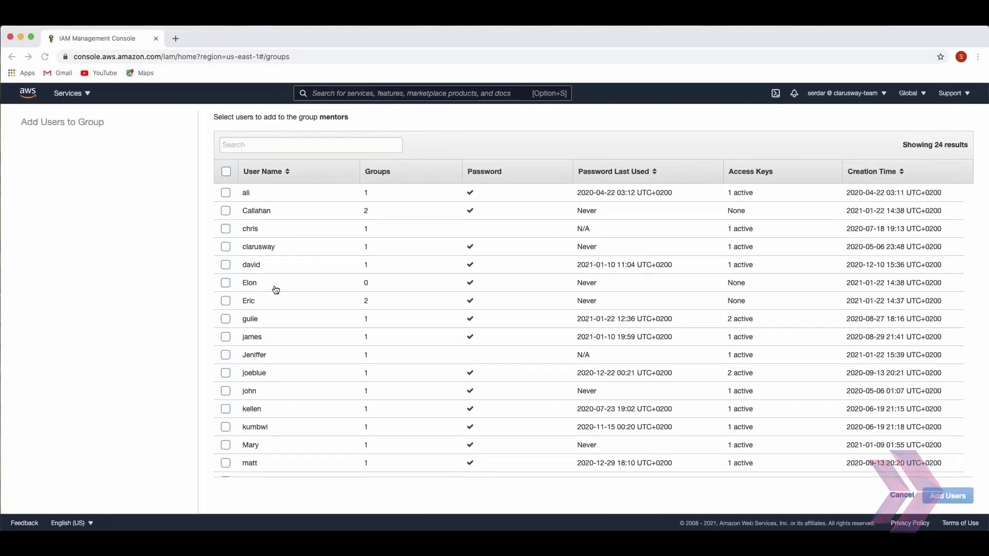
{"action": "scroll", "coordinate": [227, 285], "scroll_direction": "down", "scroll_amount": 2}
{"action": "scroll", "coordinate": [227, 275], "scroll_direction": "down", "scroll_amount": 1}
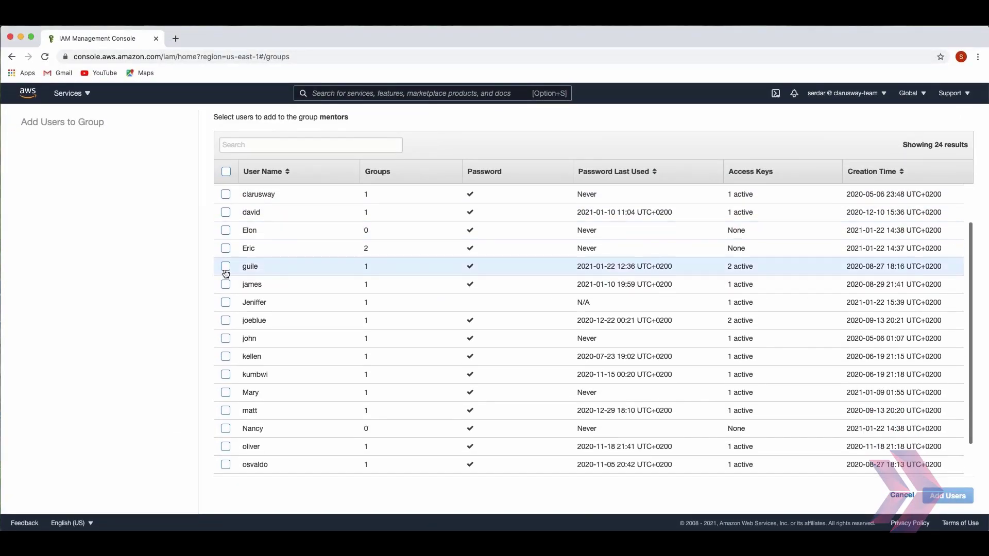
{"action": "left_click", "coordinate": [226, 268]}
{"action": "scroll", "coordinate": [226, 278], "scroll_direction": "down", "scroll_amount": 1}
{"action": "scroll", "coordinate": [225, 279], "scroll_direction": "down", "scroll_amount": 1}
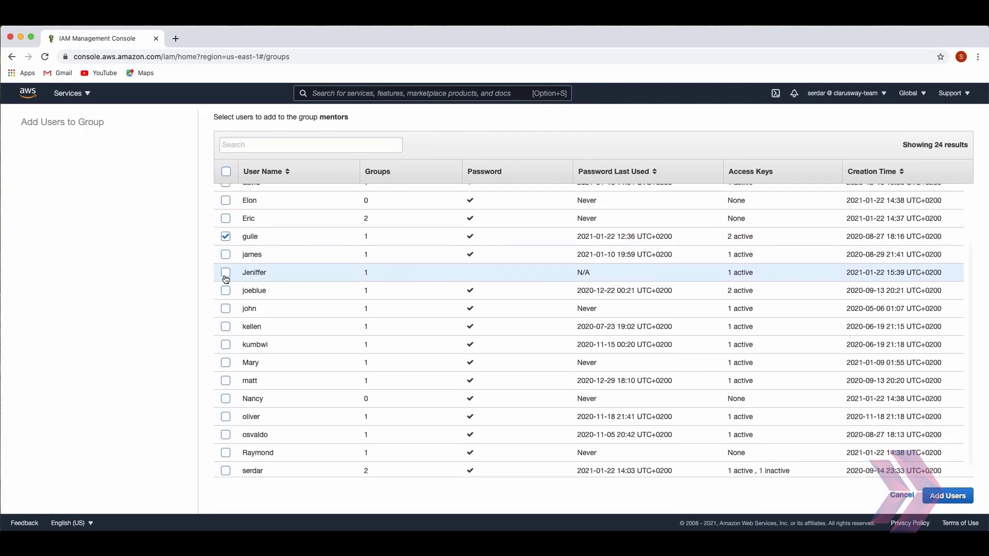
{"action": "scroll", "coordinate": [225, 279], "scroll_direction": "down", "scroll_amount": 2}
{"action": "left_click", "coordinate": [225, 360]}
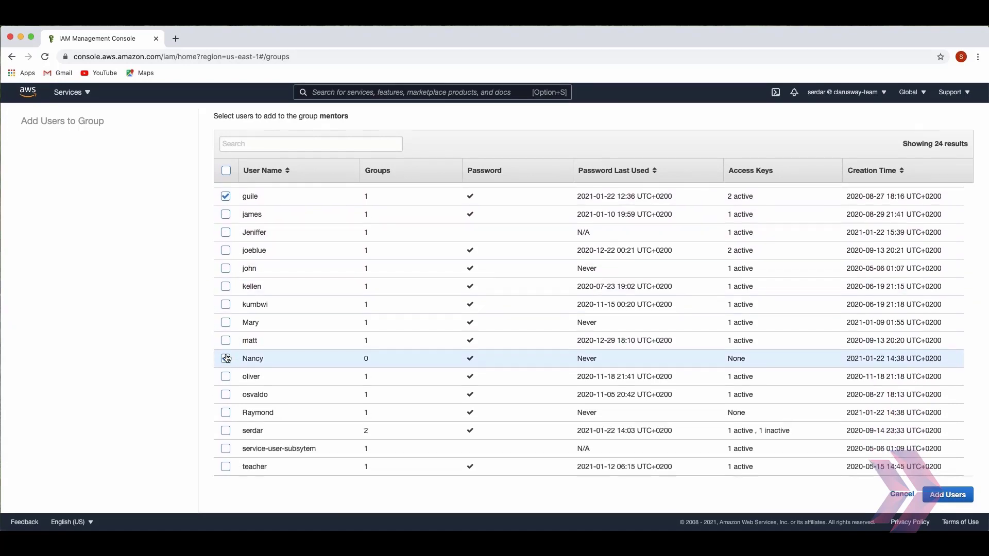
{"action": "left_click", "coordinate": [226, 395]}
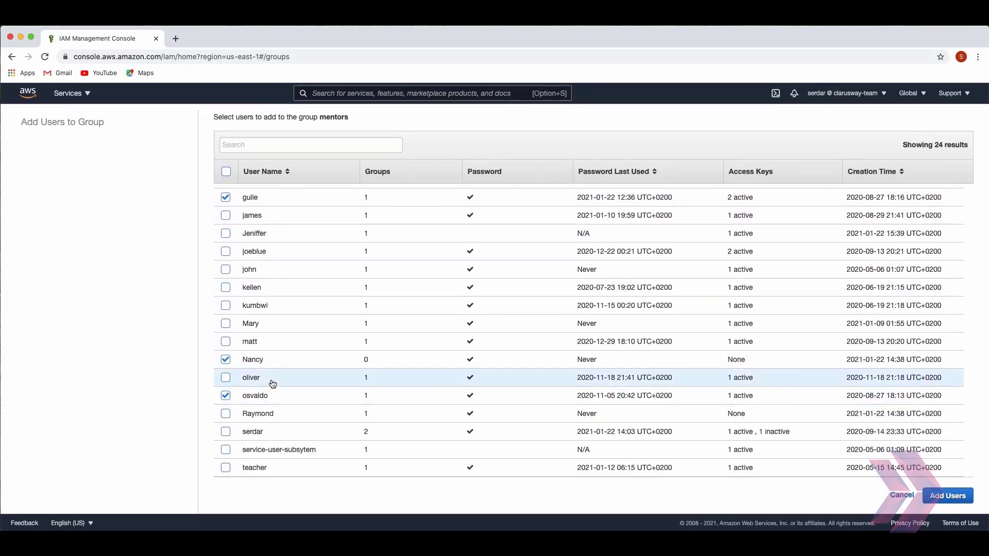
{"action": "scroll", "coordinate": [272, 384], "scroll_direction": "up", "scroll_amount": 3}
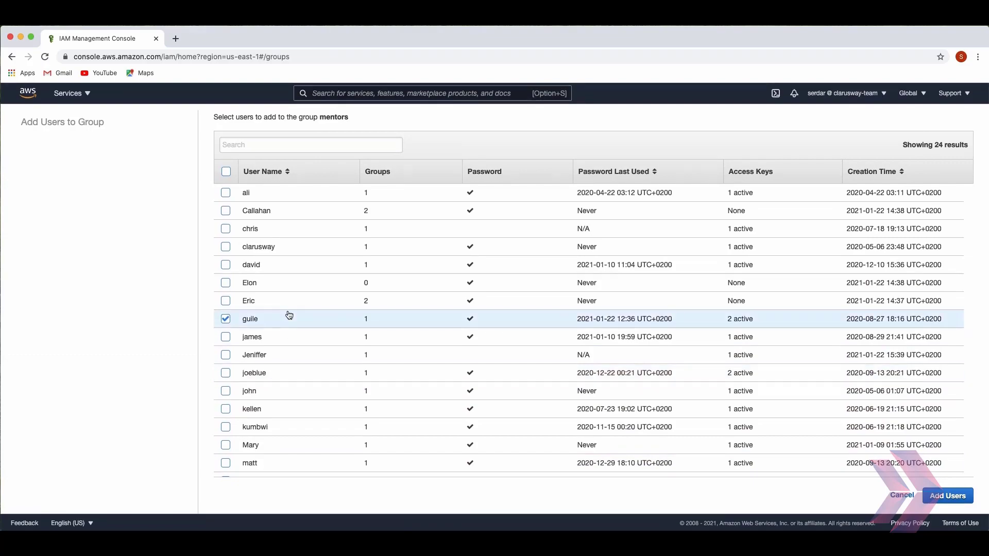
{"action": "left_click", "coordinate": [227, 282]}
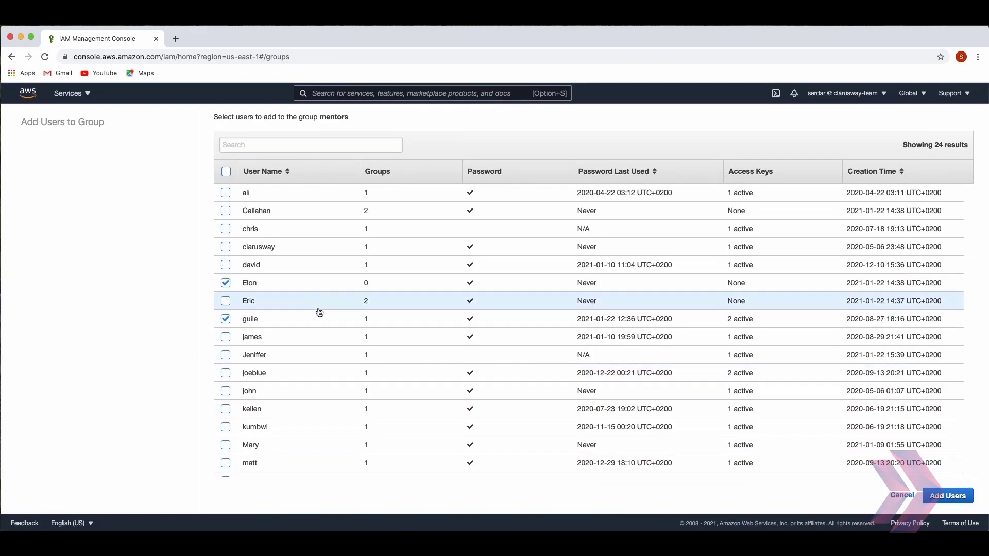
{"action": "key", "text": "ctrl+Up"}
{"action": "left_click", "coordinate": [378, 176]}
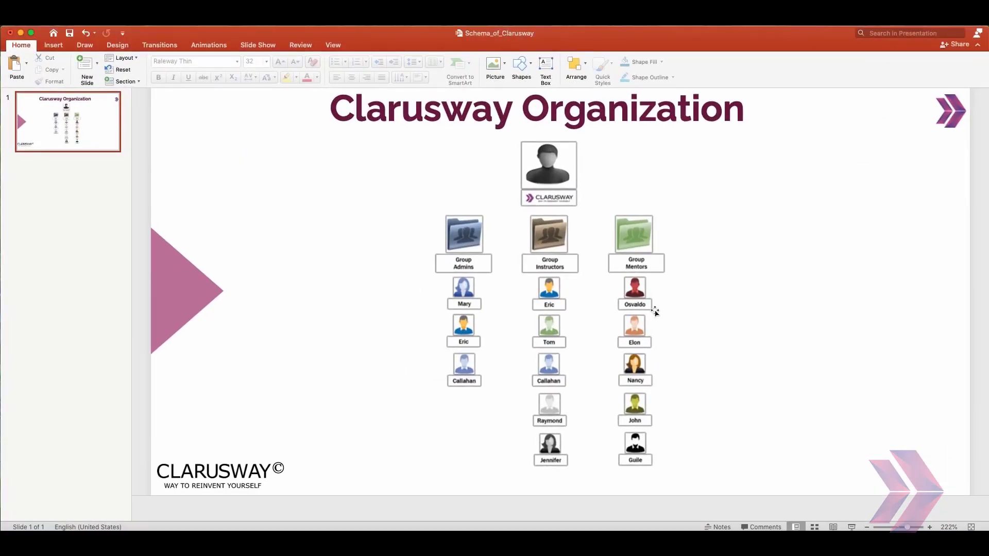
{"action": "key", "text": "ctrl+Up"}
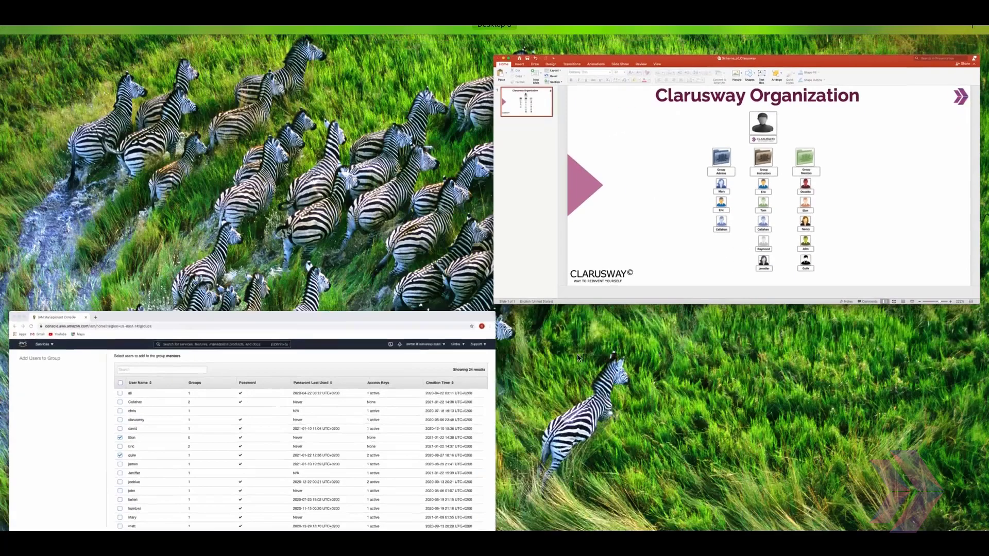
{"action": "left_click", "coordinate": [387, 392]}
{"action": "left_click", "coordinate": [225, 391]}
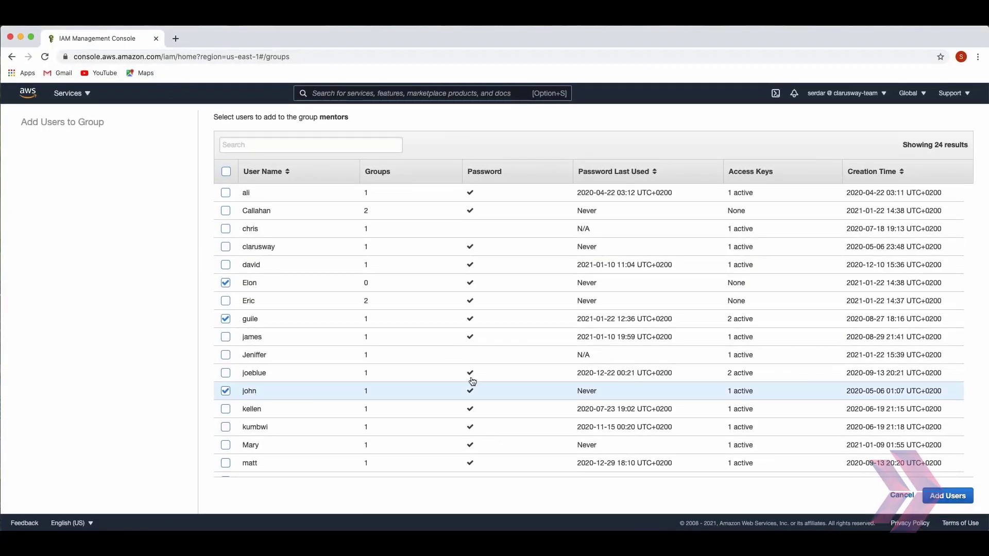
{"action": "left_click", "coordinate": [949, 498]}
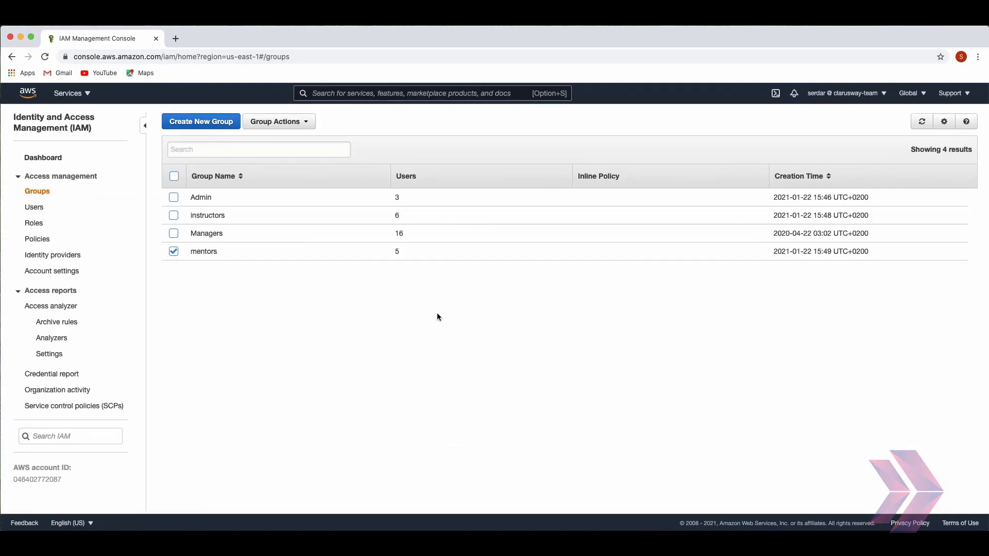